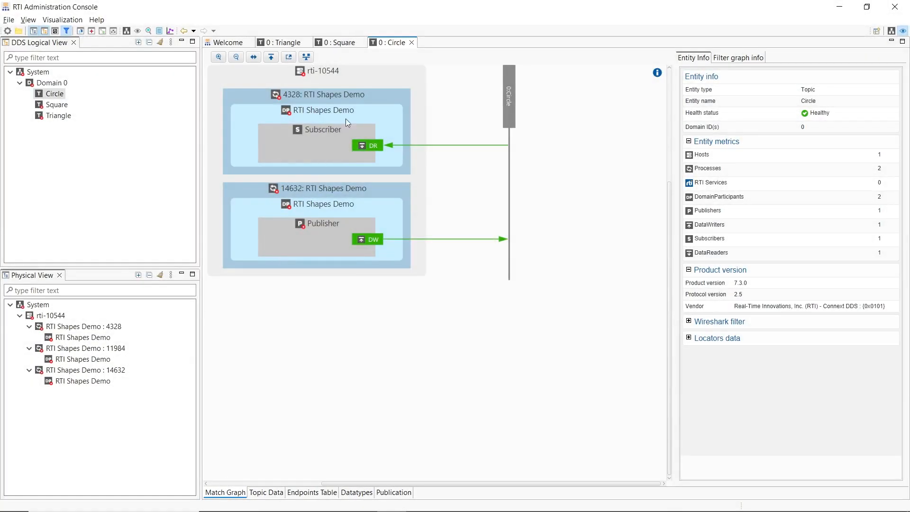
Inspect the participant, process and DataWriter details of the Circle topic in its match graph, then its topic details
left_click(348, 122)
left_click(360, 256)
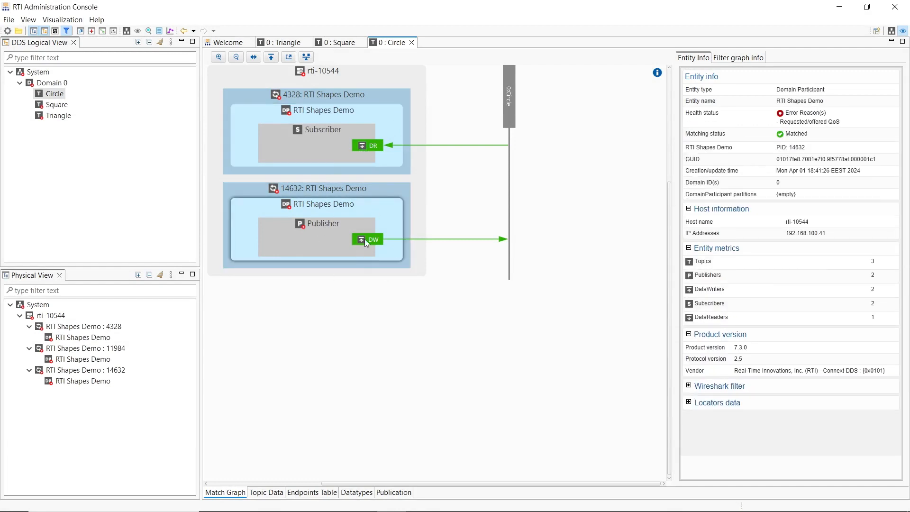
left_click(364, 239)
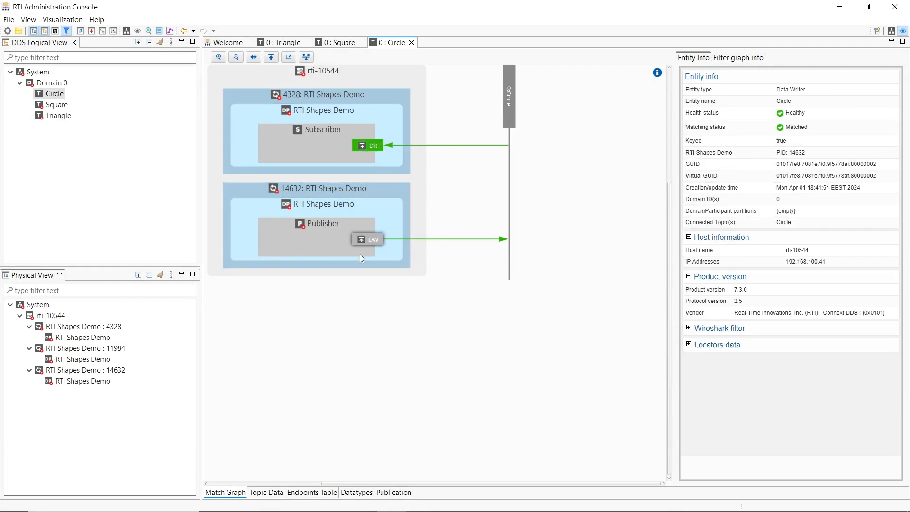
left_click(360, 255)
left_click(384, 191)
left_click(375, 171)
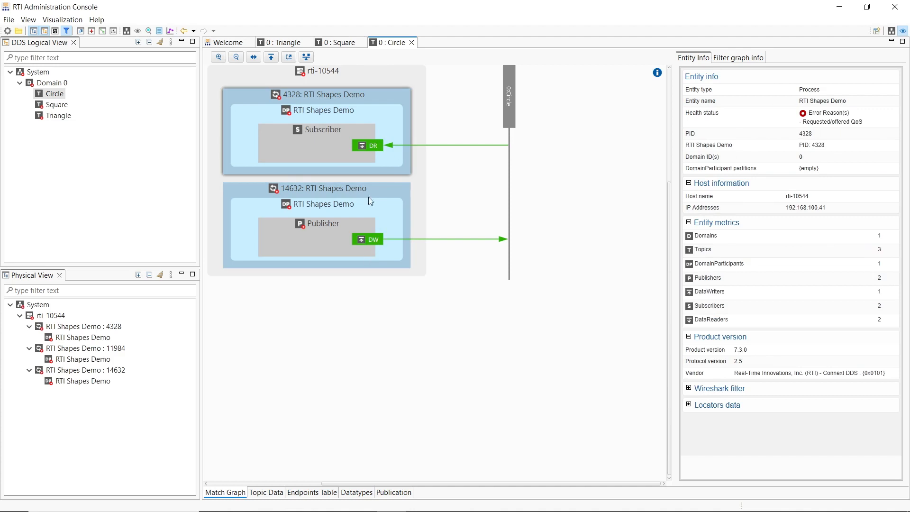
left_click(373, 230)
left_click(50, 94)
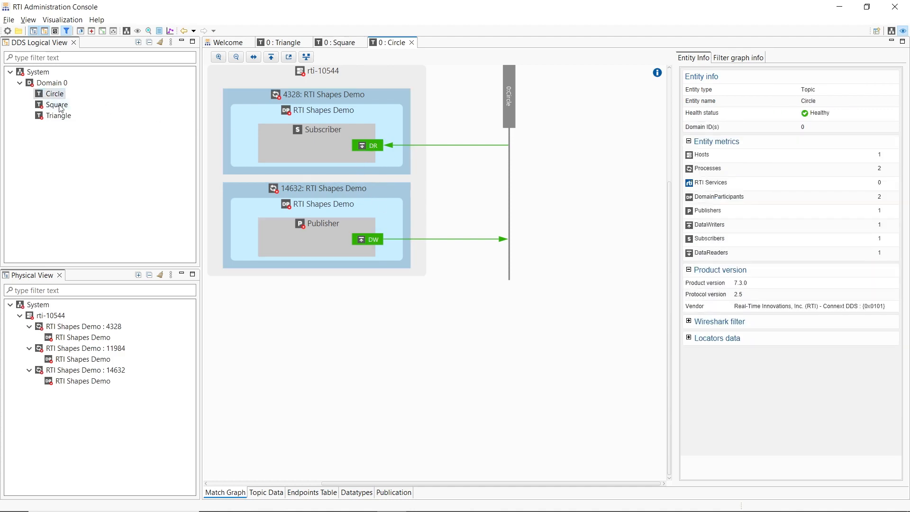
Show the Square topic's match graph and inspect the details of its Subscriber, participant and process 14632
left_click(54, 105)
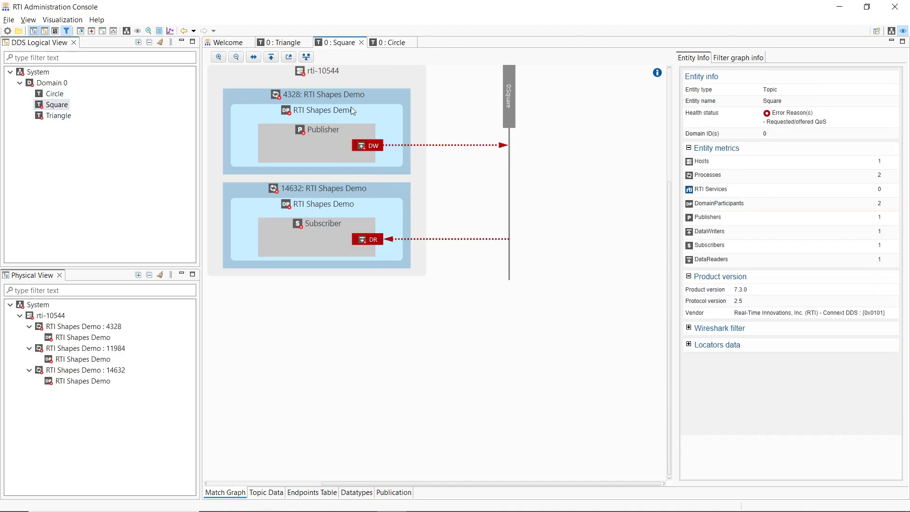
left_click(374, 138)
left_click(373, 242)
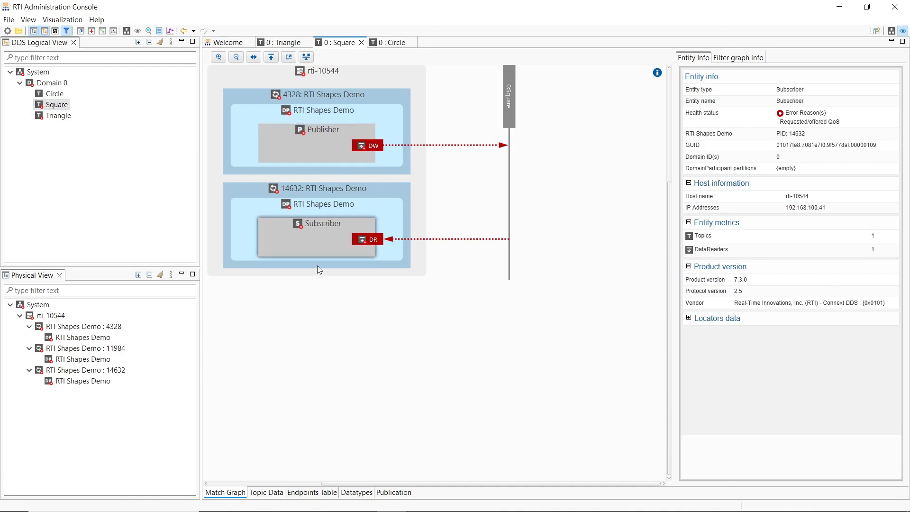
left_click(374, 243)
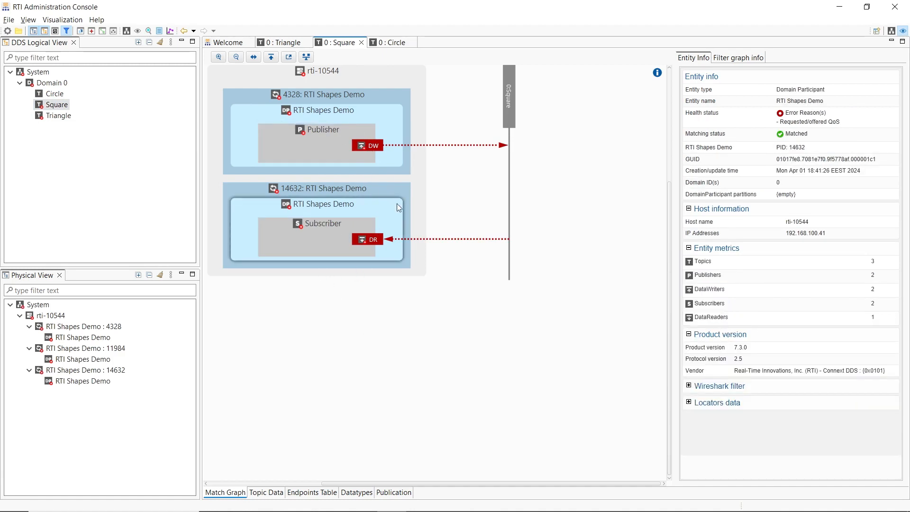
left_click(215, 153)
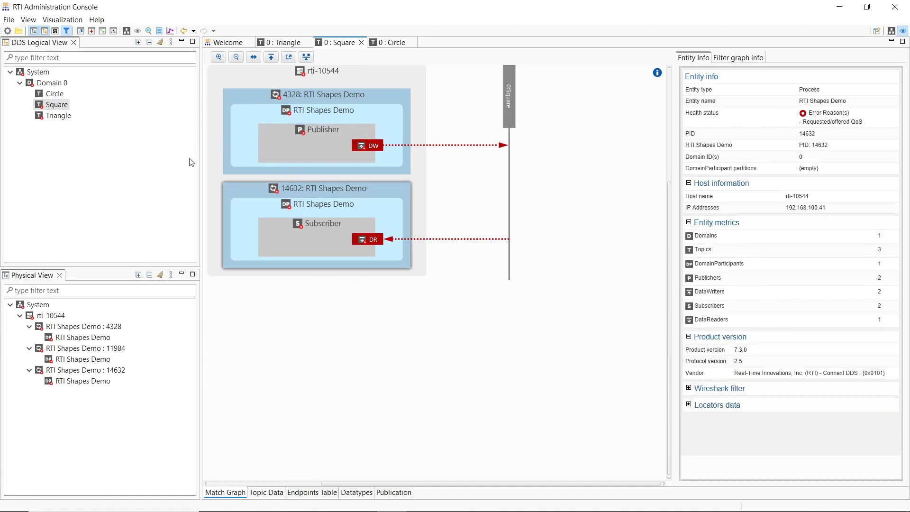
left_click(240, 198)
left_click(118, 146)
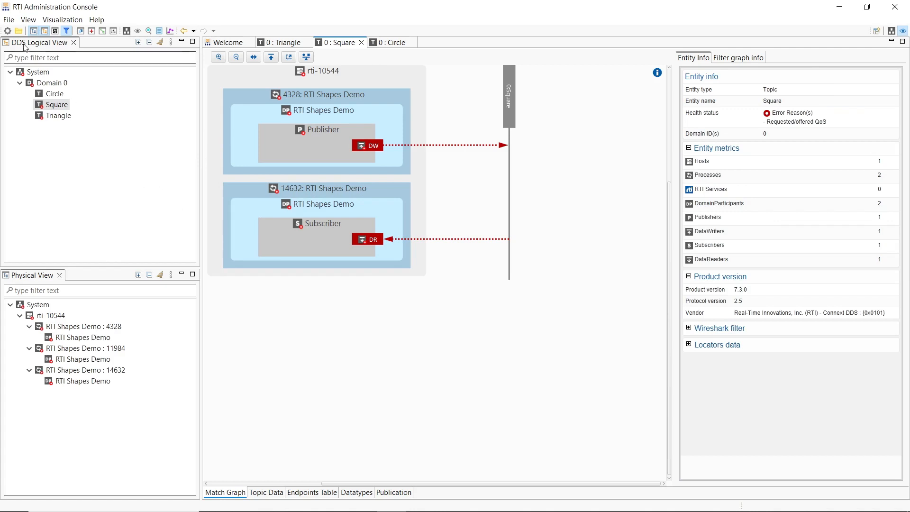
Create a new Match Analyses view and load the Square DataReader of process 14632 into it
left_click(28, 20)
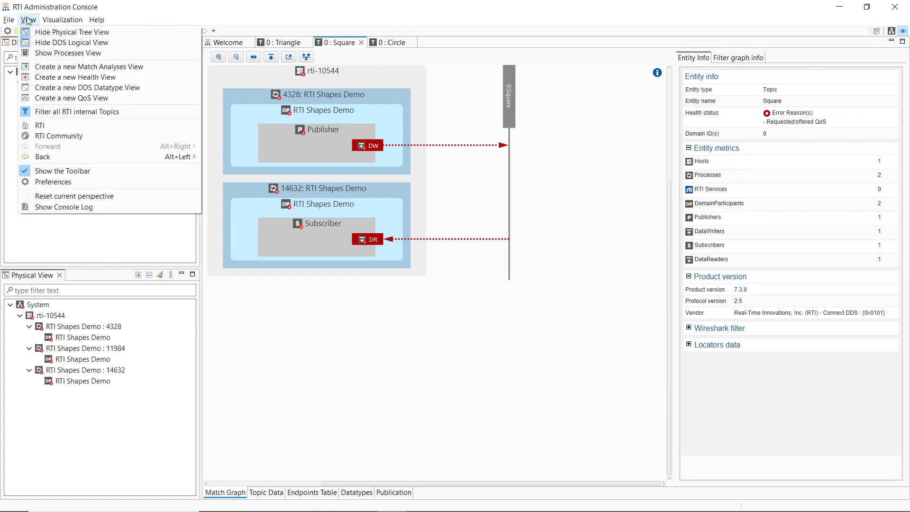
left_click(67, 72)
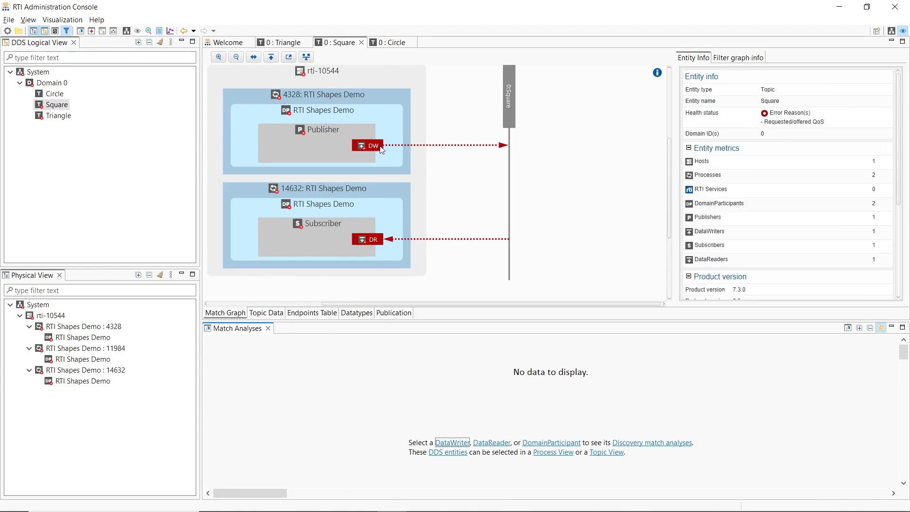
left_click(373, 240)
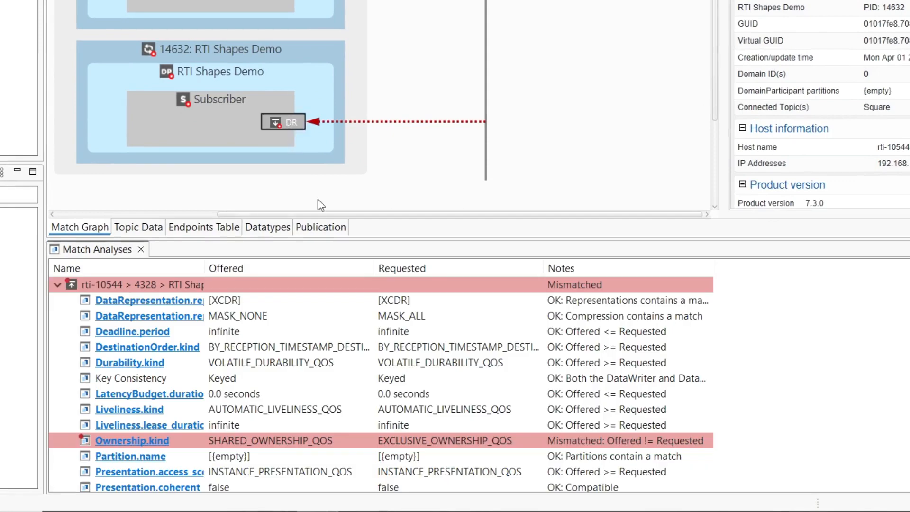
Compare the offered and requested QoS policies of the Square DataReader, focusing on the Ownership.kind row
scroll(265, 360, "down", 1)
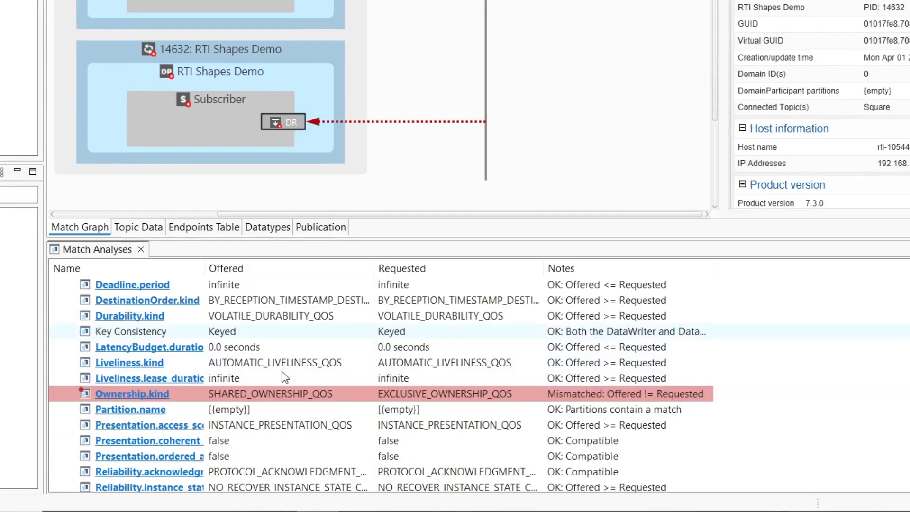
scroll(284, 376, "up", 1)
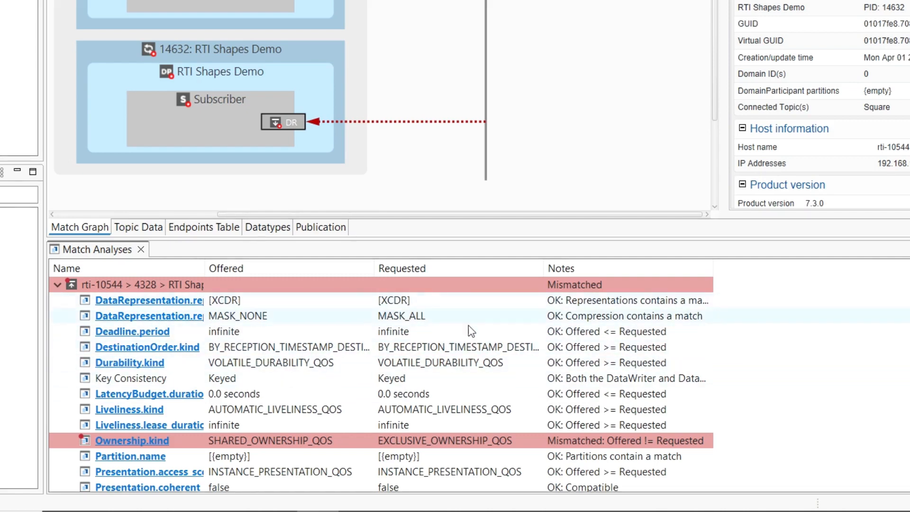
scroll(431, 353, "down", 1)
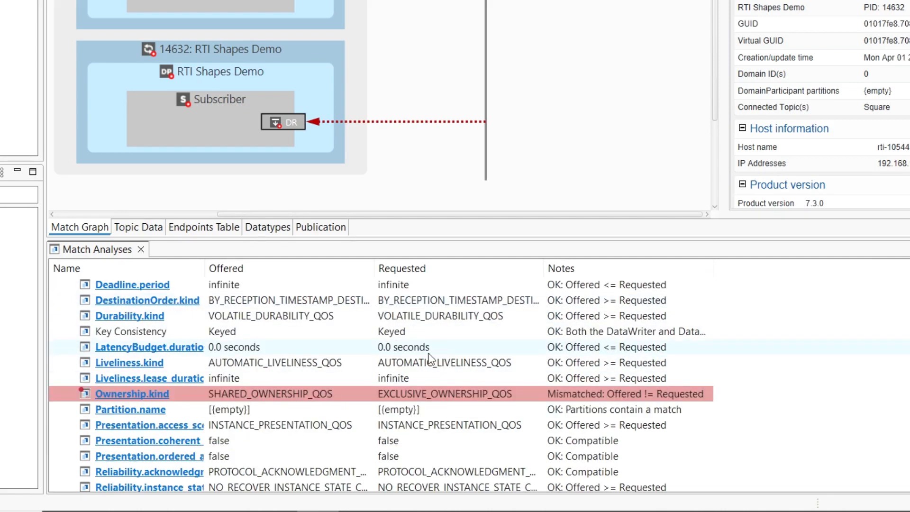
left_click(334, 395)
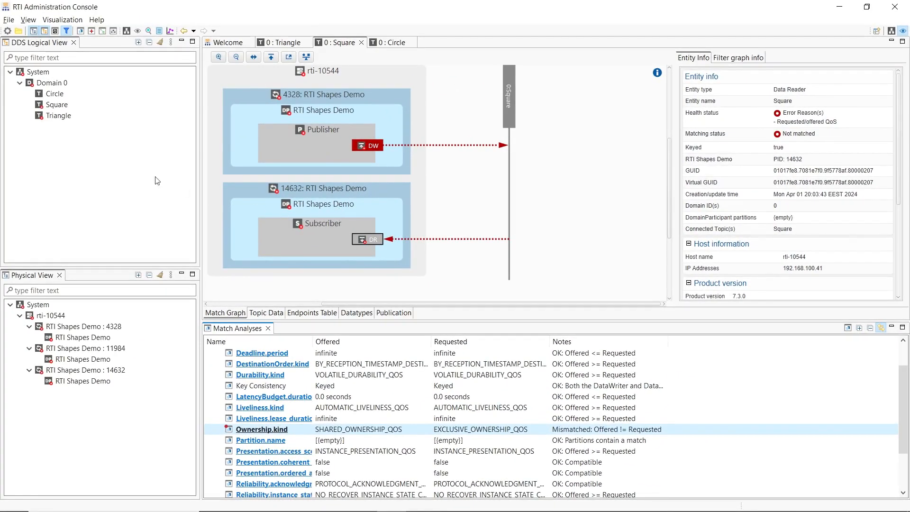
Open the Triangle topic's match graph and isolate the match of process 4328's DataReader, clearing the DataWriter selection
double_click(50, 117)
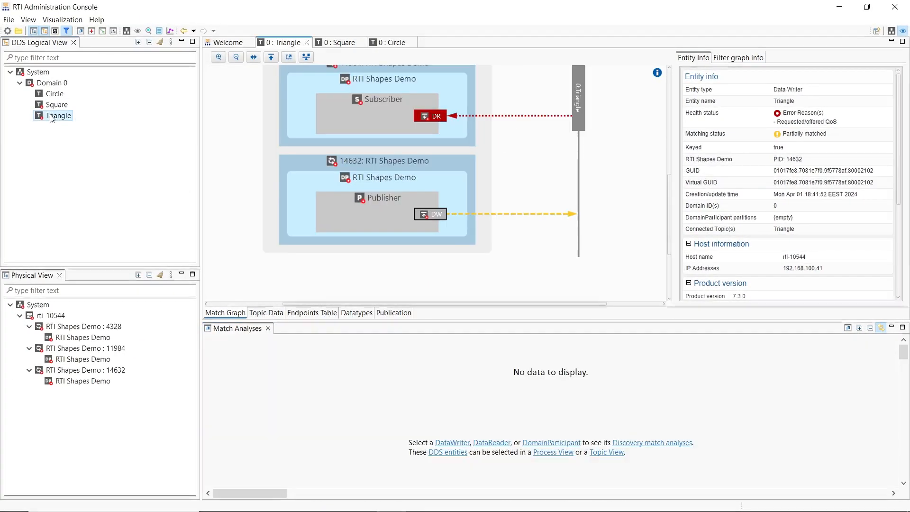
scroll(284, 187, "up", 3)
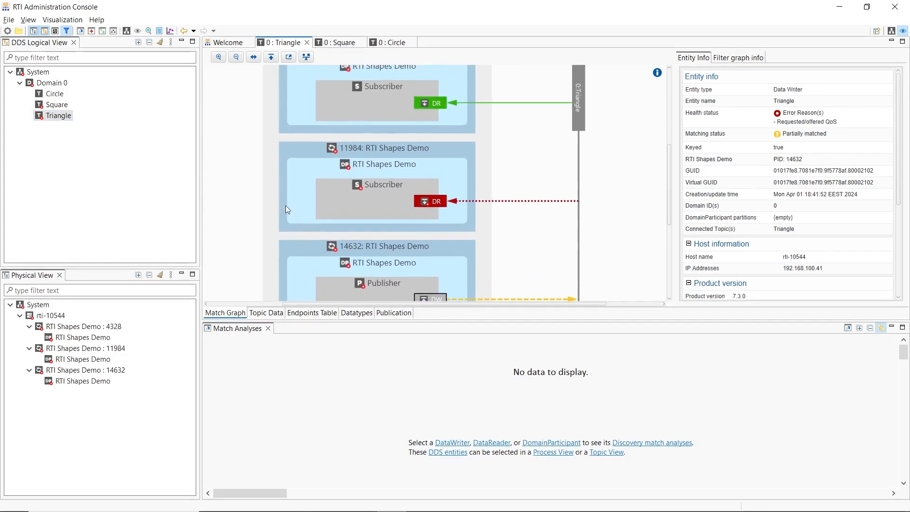
scroll(286, 207, "down", 1)
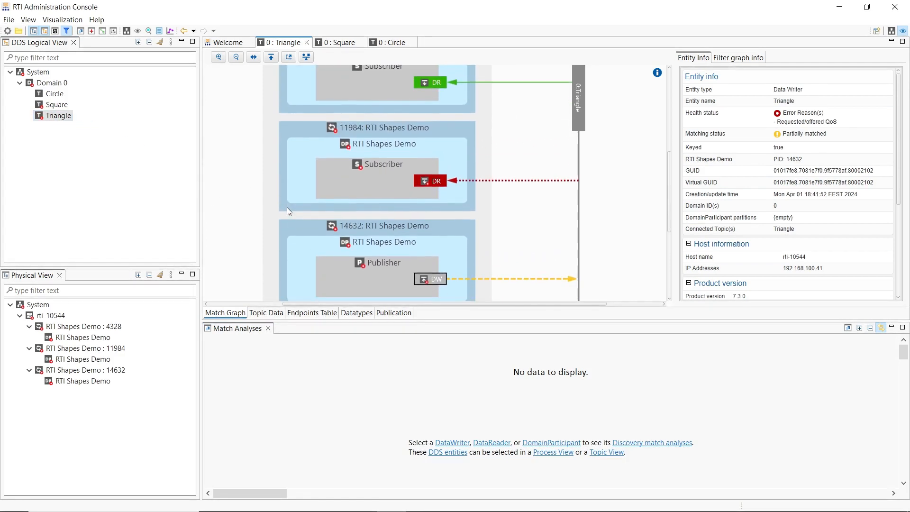
left_click(431, 278)
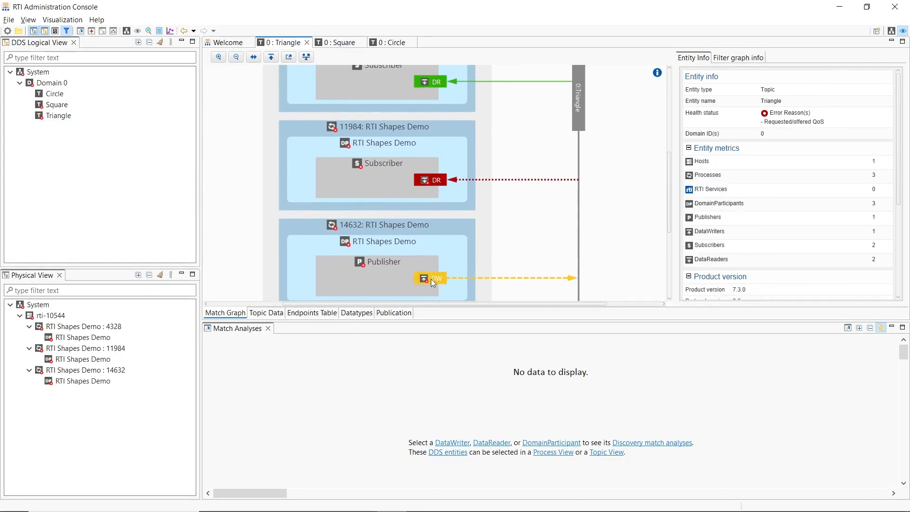
left_click(422, 88)
left_click(430, 83)
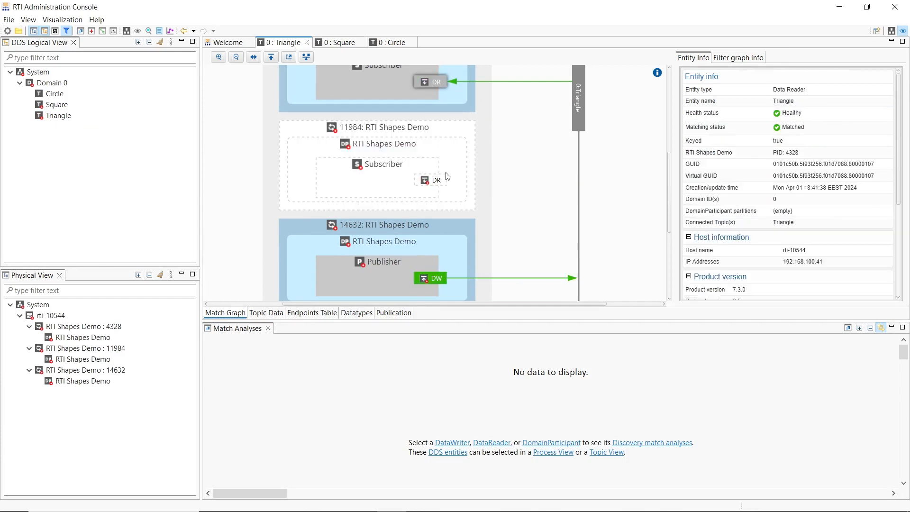
Load the Triangle DataReader of process 11984 into the match analysis and select its Durability.kind row
left_click(430, 179)
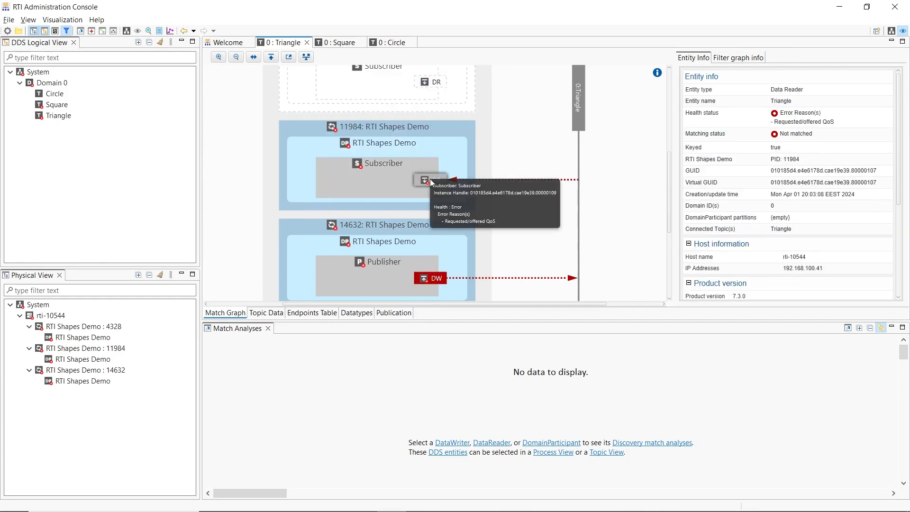
left_click(431, 178)
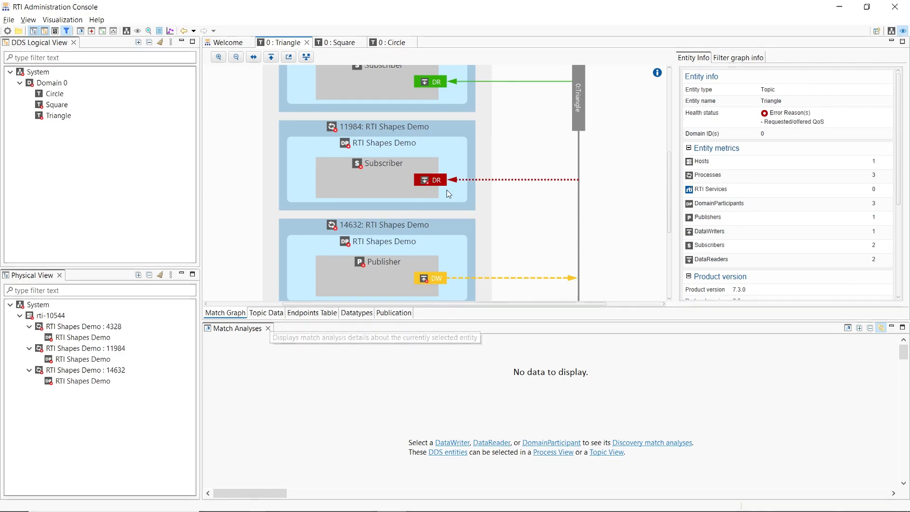
left_click(429, 182)
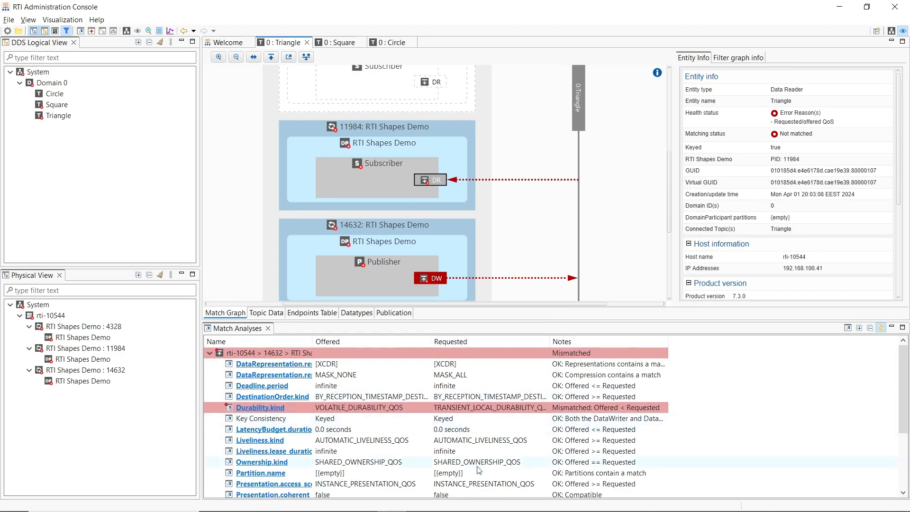
left_click(363, 409)
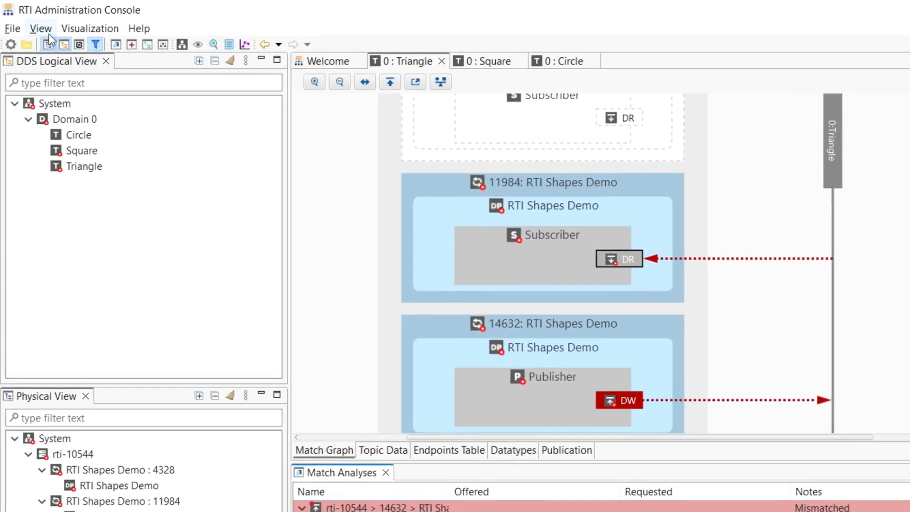
Create a new QoS View for the selected Triangle DataReader and collapse its QoS groups
left_click(48, 32)
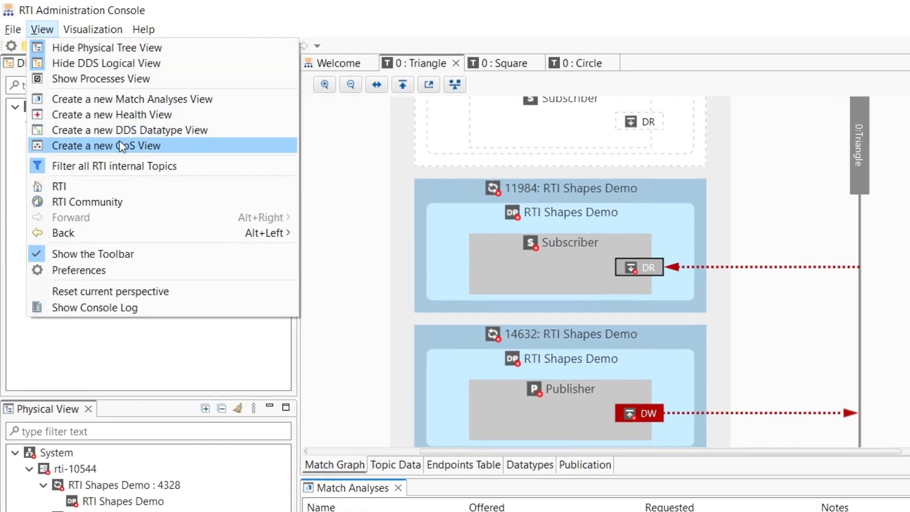
left_click(119, 144)
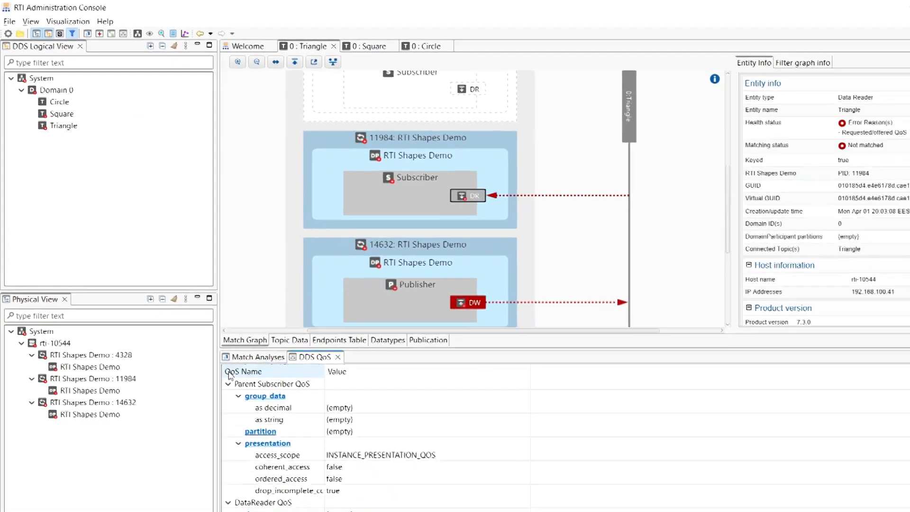
left_click(303, 509)
left_click(208, 365)
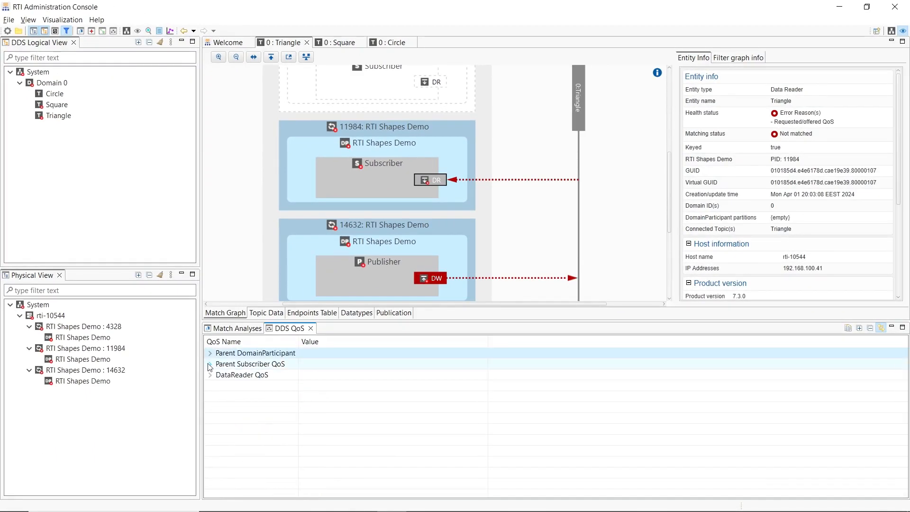
Select the DataReader QoS, Parent Subscriber QoS and Parent DomainParticipant QoS groups one after another
left_click(248, 375)
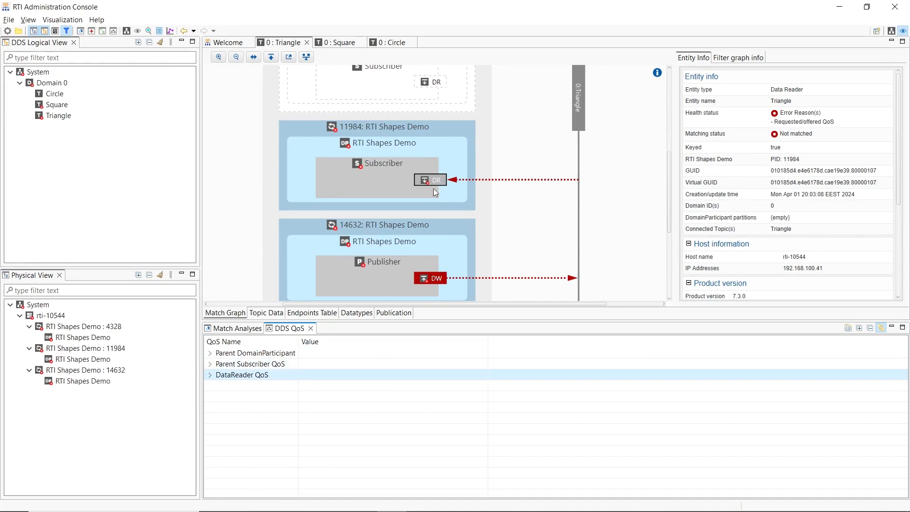
left_click(253, 366)
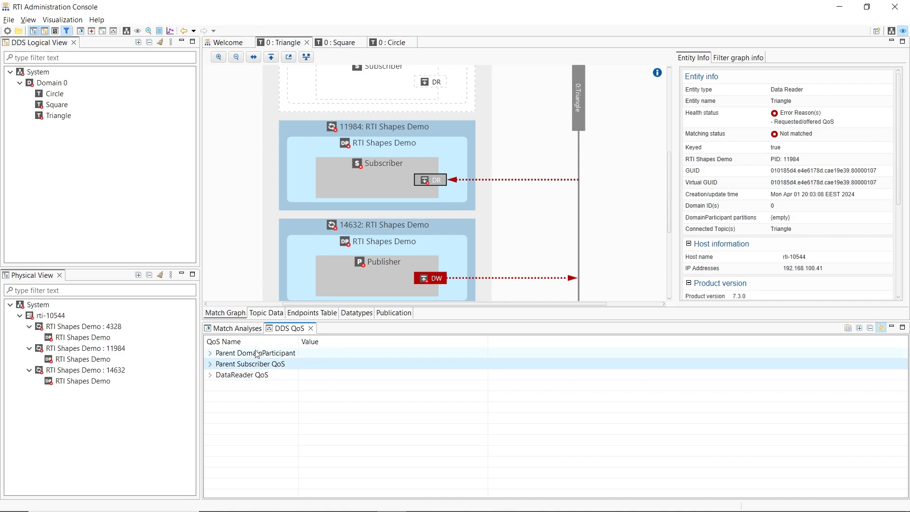
left_click(257, 354)
Expand the Parent DomainParticipant QoS, widen the QoS Name column and review the participant's policies and properties
left_click(209, 353)
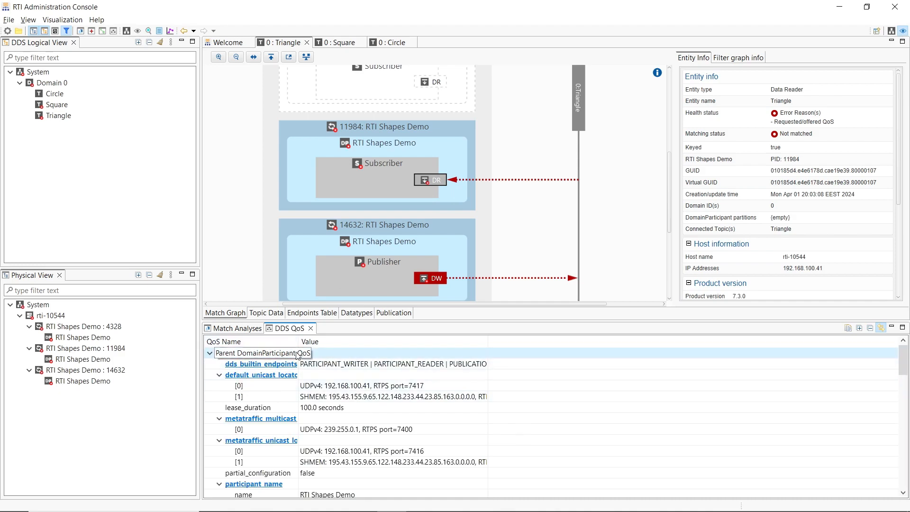
left_click_drag(299, 341, 349, 341)
scroll(340, 360, "down", 1)
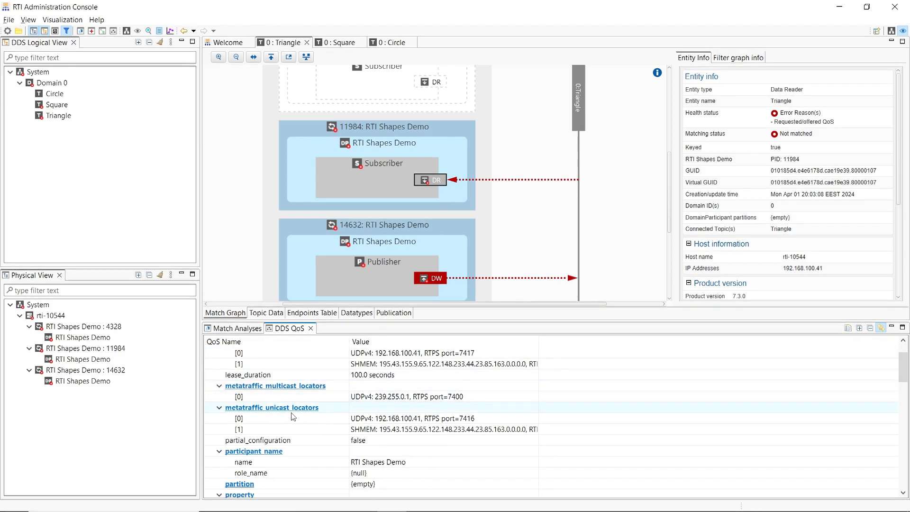
scroll(303, 407, "down", 4)
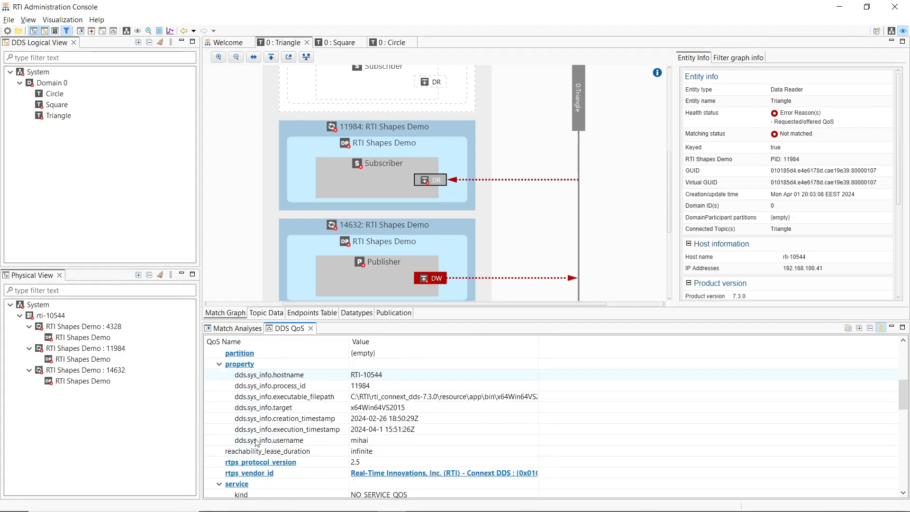
scroll(315, 425, "down", 10)
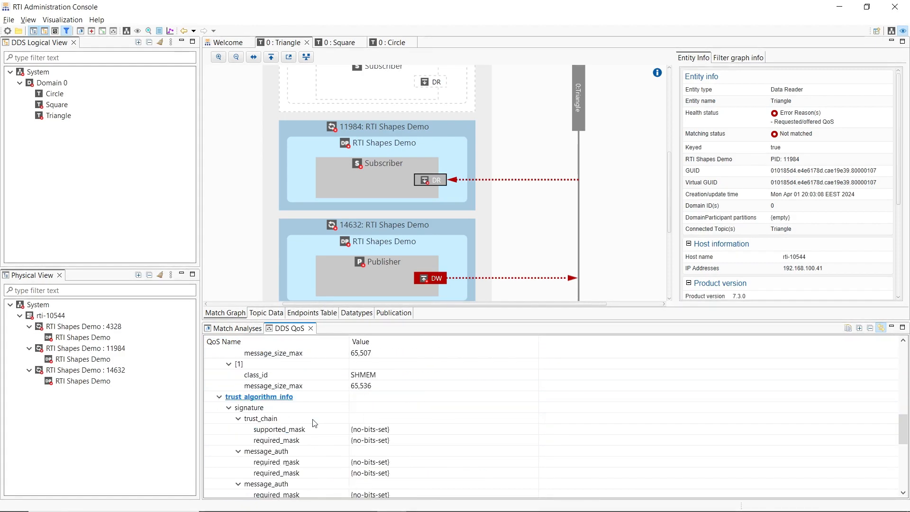
scroll(303, 425, "up", 15)
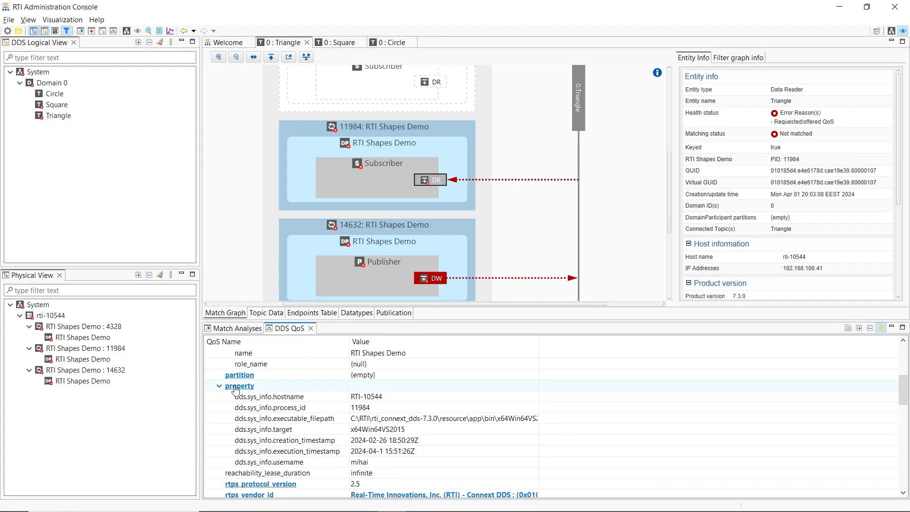
Collapse the Parent DomainParticipant QoS group, expand the DataReader QoS group and review the DataReader's policies
left_click(210, 353)
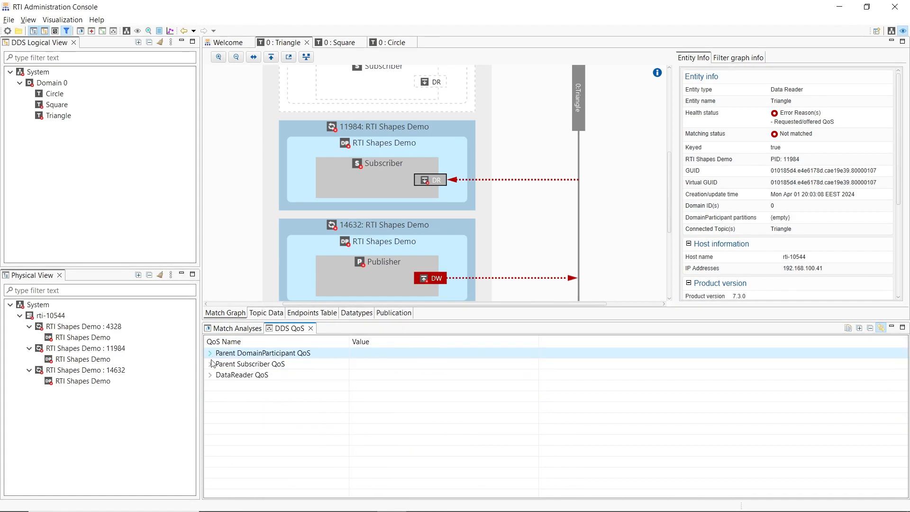
left_click(218, 376)
left_click(210, 375)
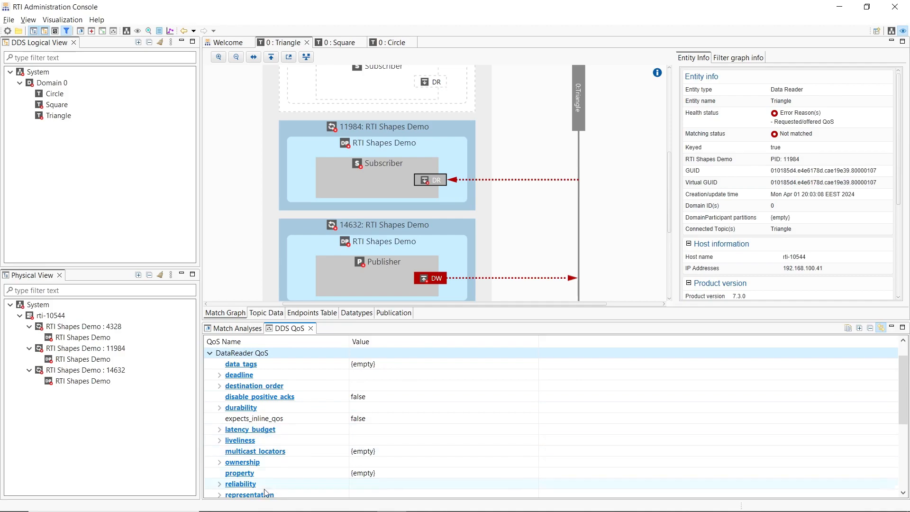
scroll(284, 460, "down", 4)
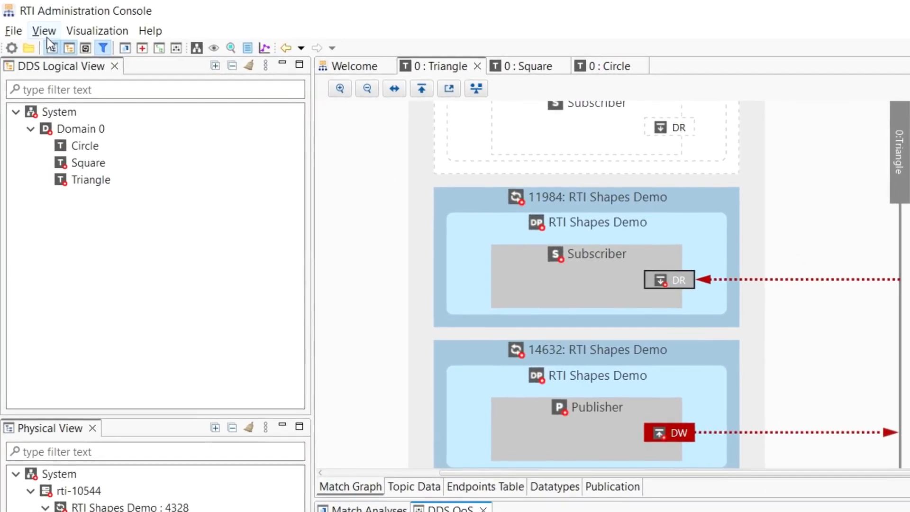
Create a new DDS Datatype View for the selected Triangle DataReader of process 11984
left_click(31, 22)
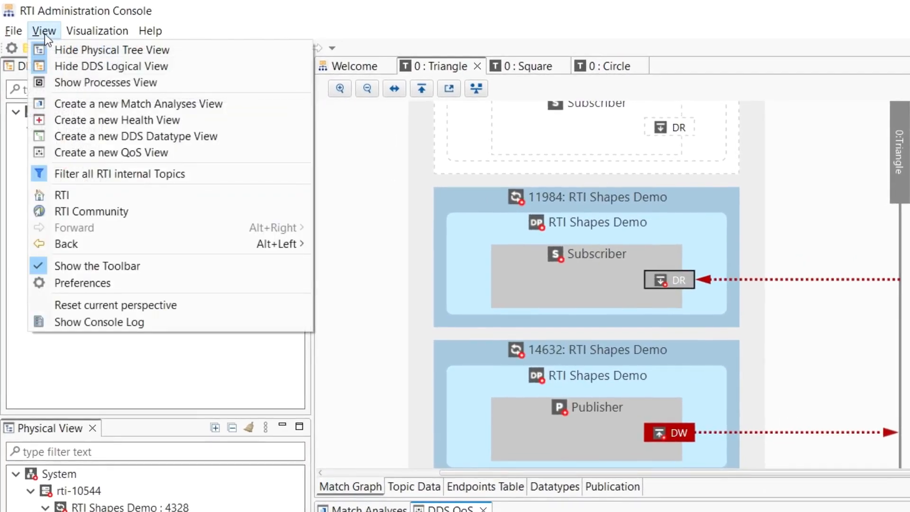
left_click(136, 136)
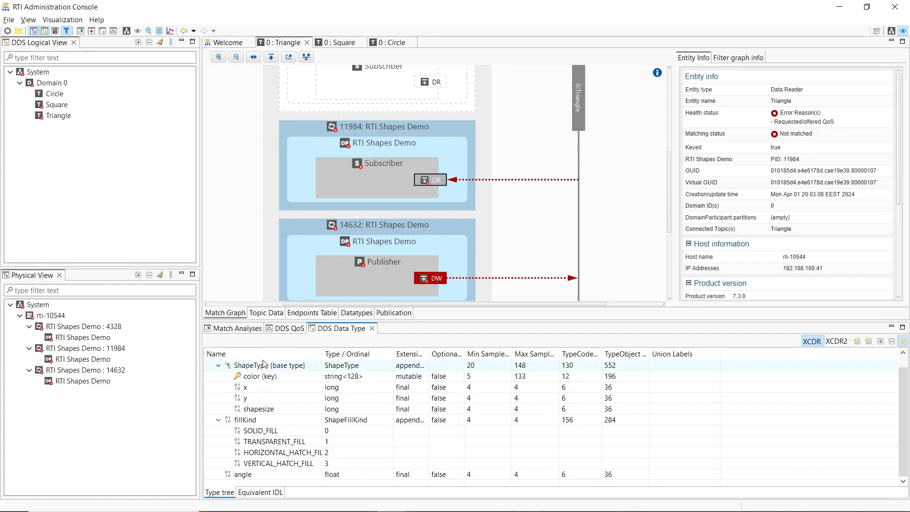
Collapse the ShapeType base type and the fillKind member in the type tree, and show the data type's equivalent IDL
left_click(218, 365)
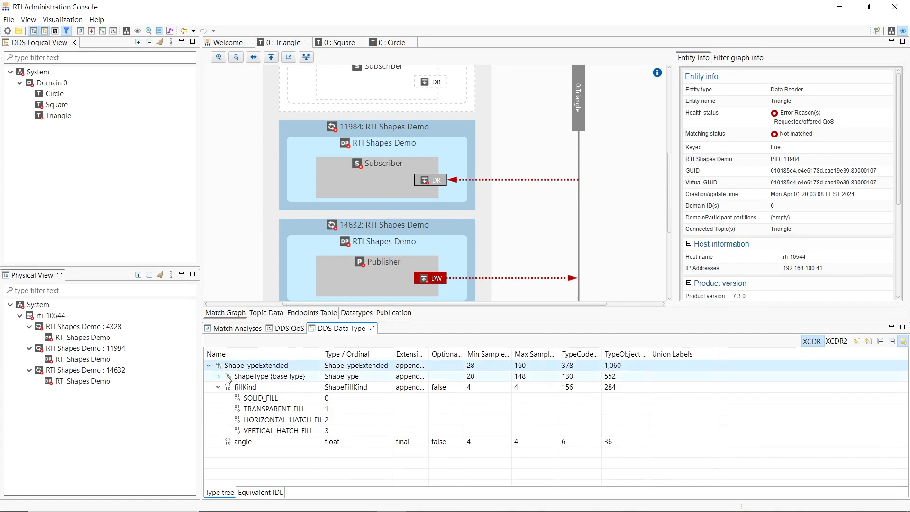
left_click(238, 390)
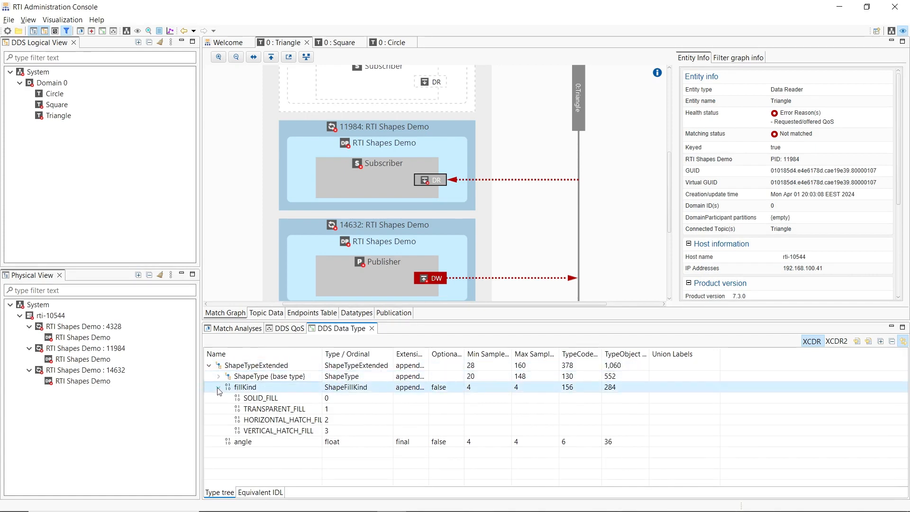
left_click(219, 387)
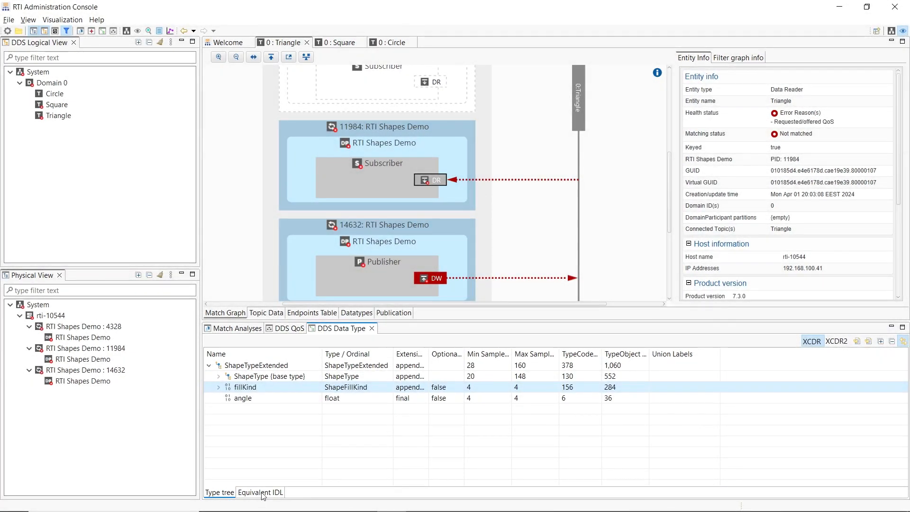
left_click(261, 493)
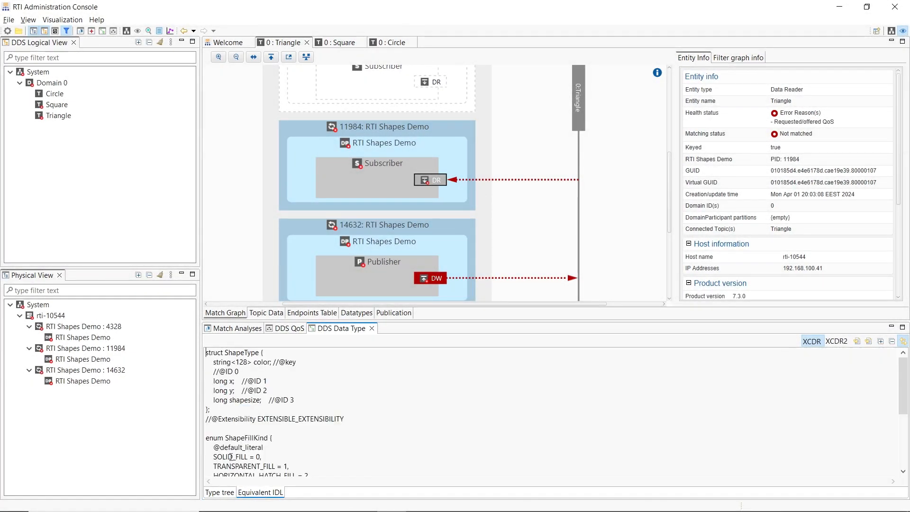